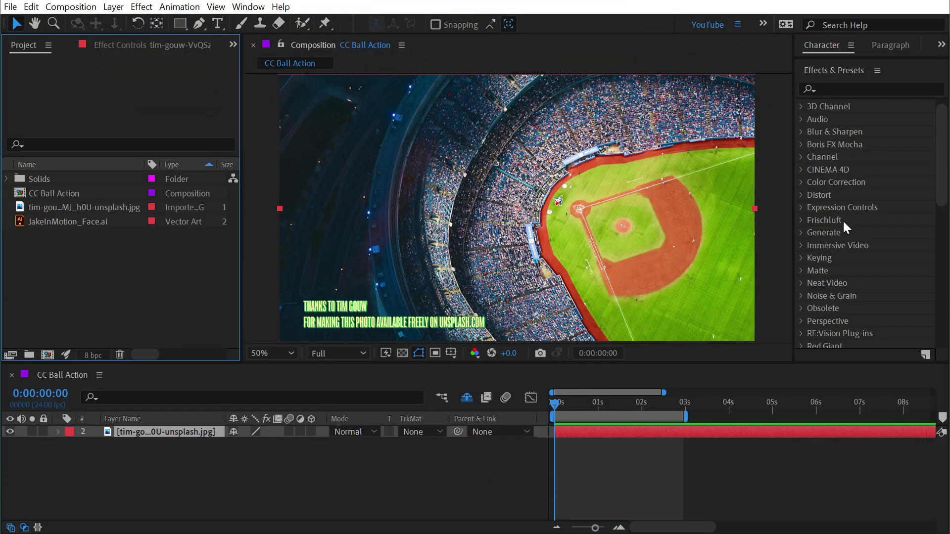
# Step: Drag CC Ball Action from the Simulation effects onto the stadium photo
pyautogui.scroll(-8, 844, 222)
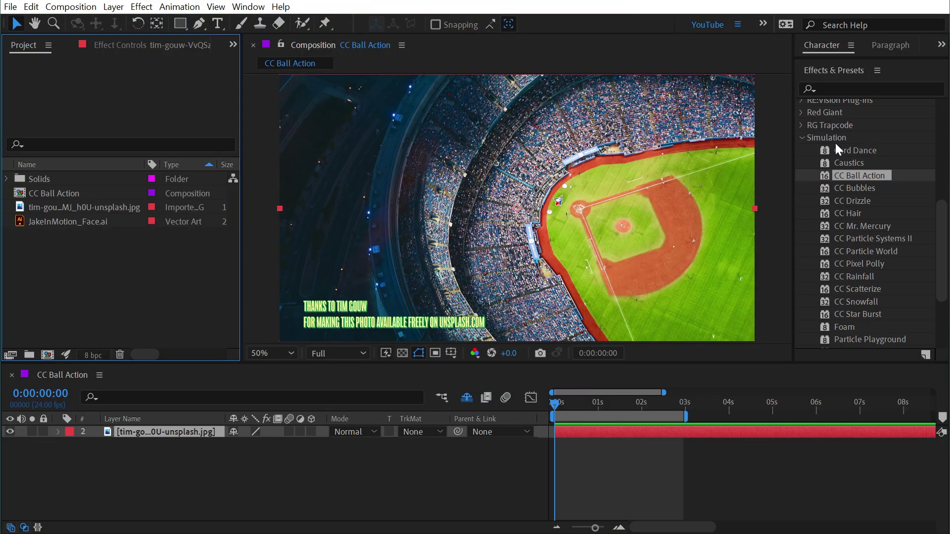
pyautogui.moveTo(866, 176); pyautogui.dragTo(599, 224)
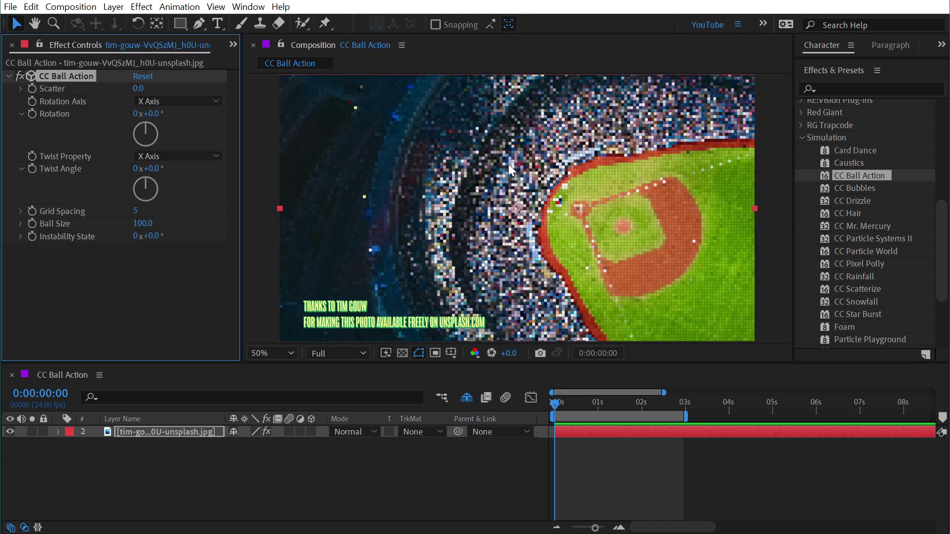
# Step: Zoom the viewer to 200% and set CC Ball Action's Ball Size to 51
pyautogui.press('.')
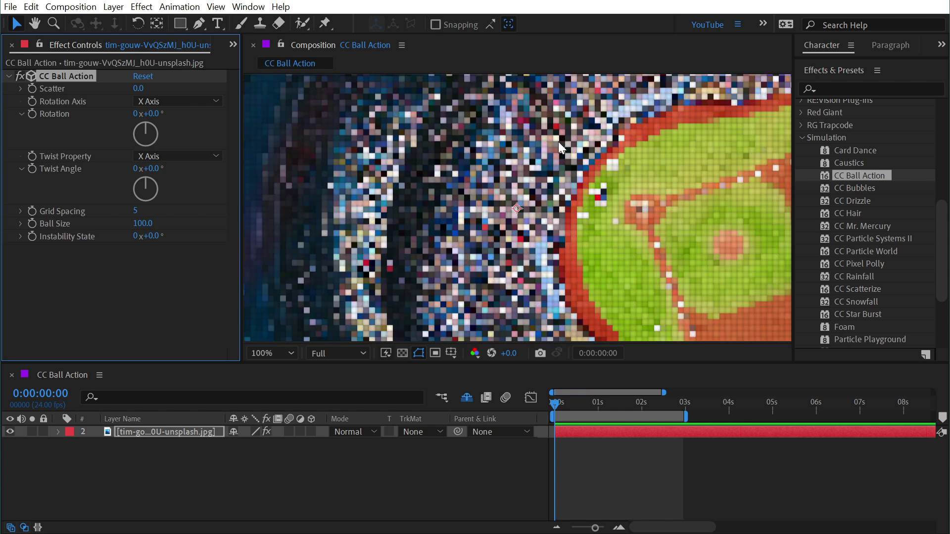
pyautogui.press('.')
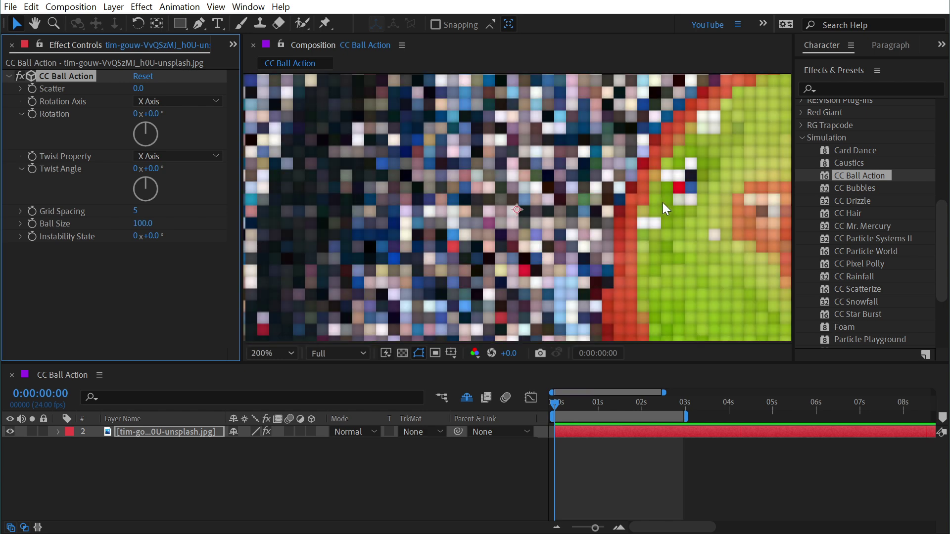
pyautogui.moveTo(654, 188); pyautogui.dragTo(508, 205)
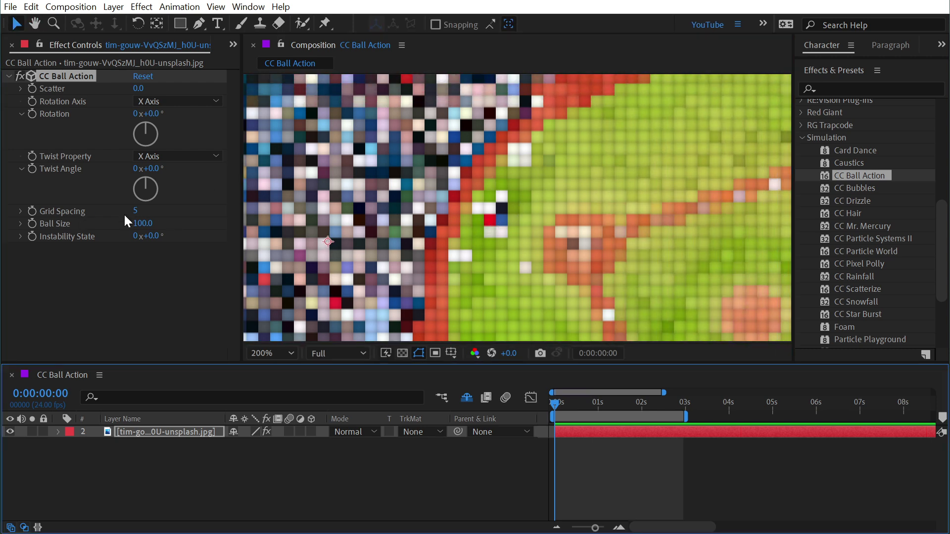
pyautogui.moveTo(146, 228); pyautogui.dragTo(99, 223)
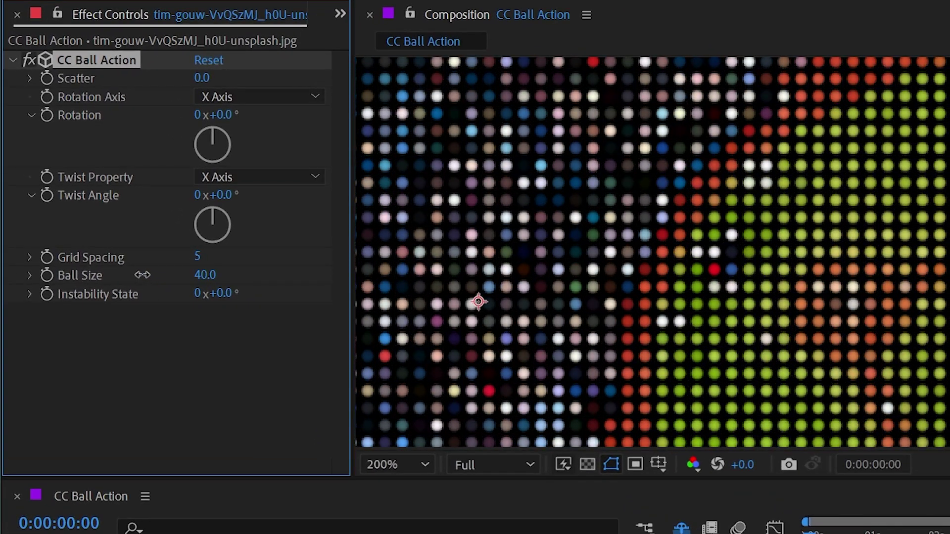
pyautogui.moveTo(142, 275); pyautogui.dragTo(148, 269)
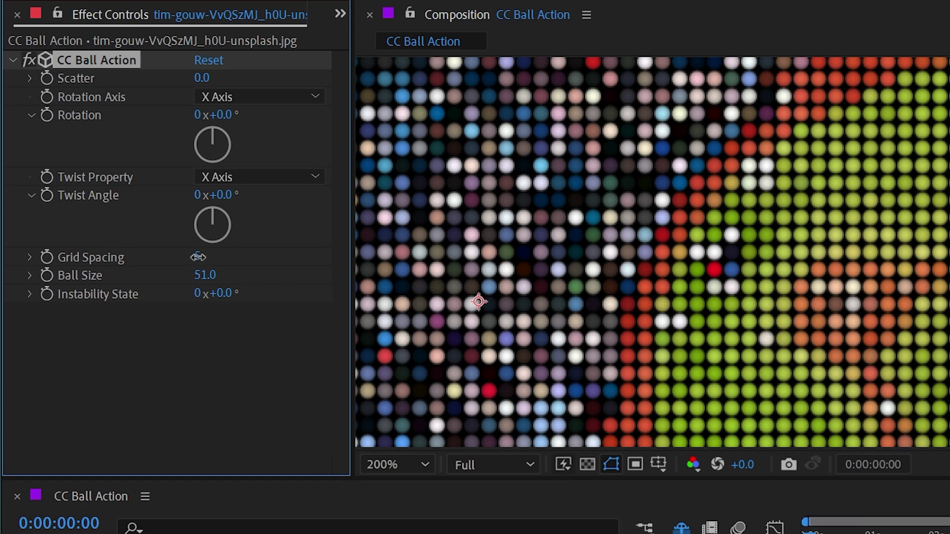
# Step: Set Grid Spacing to 11, then zoom back out and pan to the composition's left edge
pyautogui.moveTo(197, 256)
pyautogui.mouseDown()
pyautogui.moveTo(210, 256)
pyautogui.moveTo(187, 255)
pyautogui.moveTo(198, 256)
pyautogui.mouseUp()
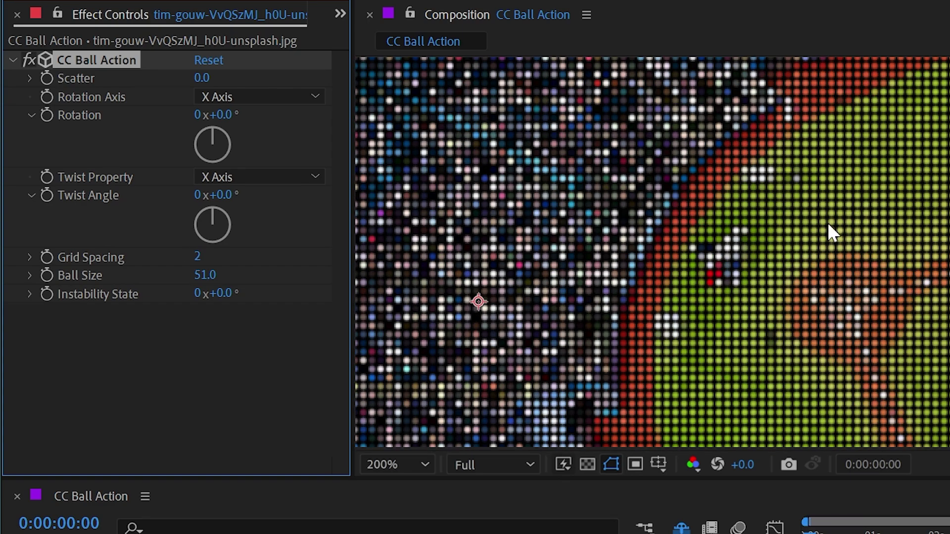
pyautogui.scroll(-1, 811, 232)
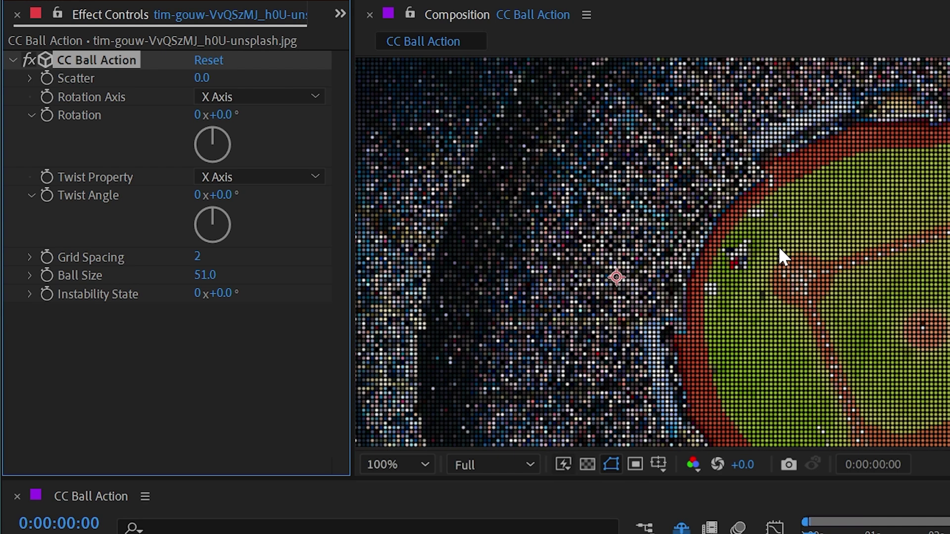
pyautogui.moveTo(198, 258); pyautogui.dragTo(213, 257)
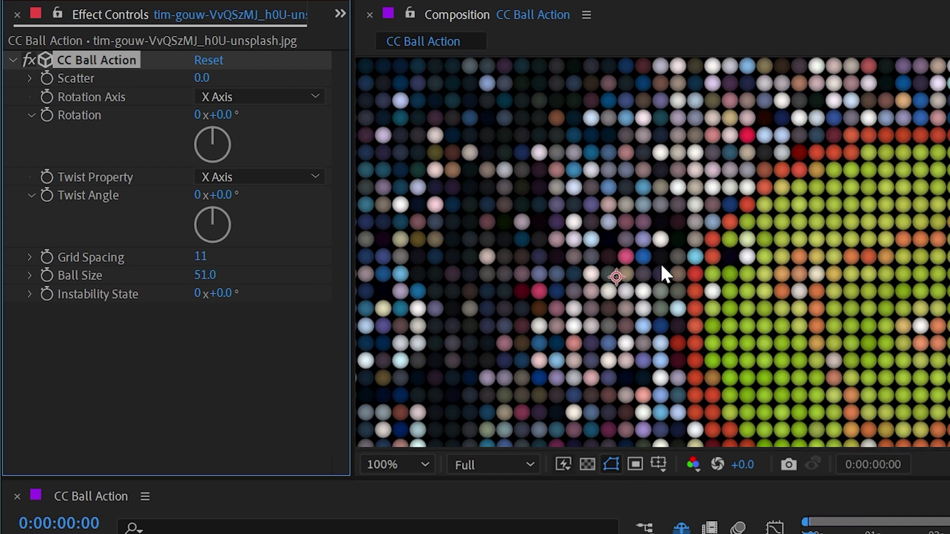
pyautogui.scroll(-1, 660, 264)
pyautogui.moveTo(736, 218); pyautogui.dragTo(834, 215)
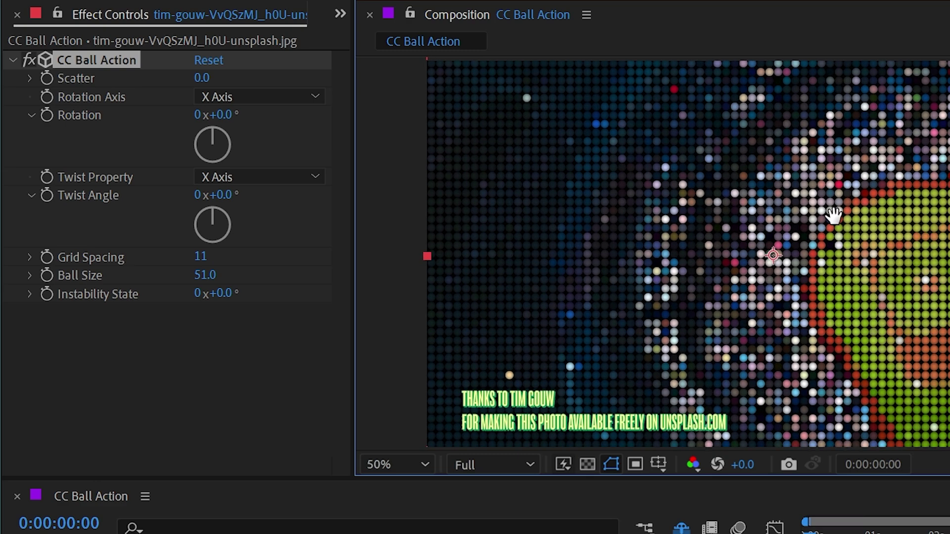
pyautogui.click(180, 78)
pyautogui.moveTo(201, 80); pyautogui.dragTo(236, 79)
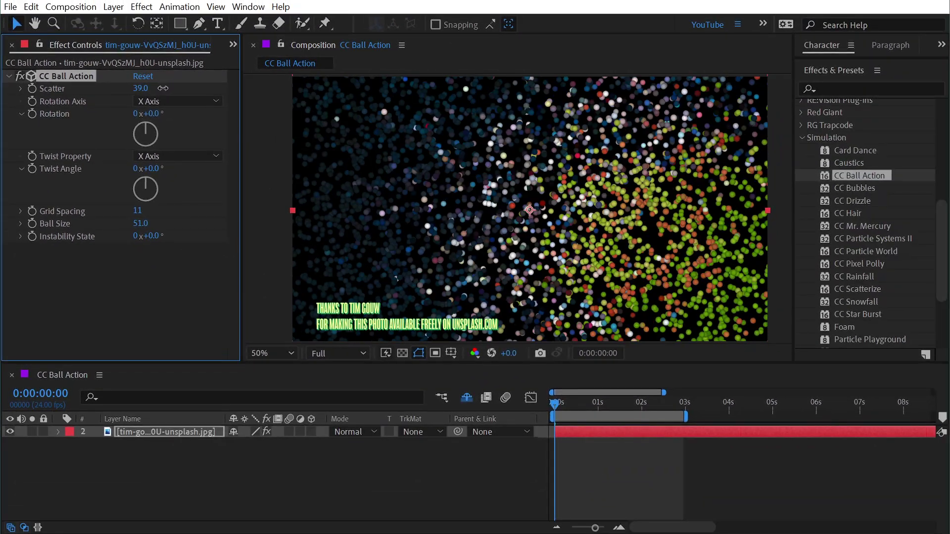
pyautogui.moveTo(163, 88); pyautogui.dragTo(619, 163)
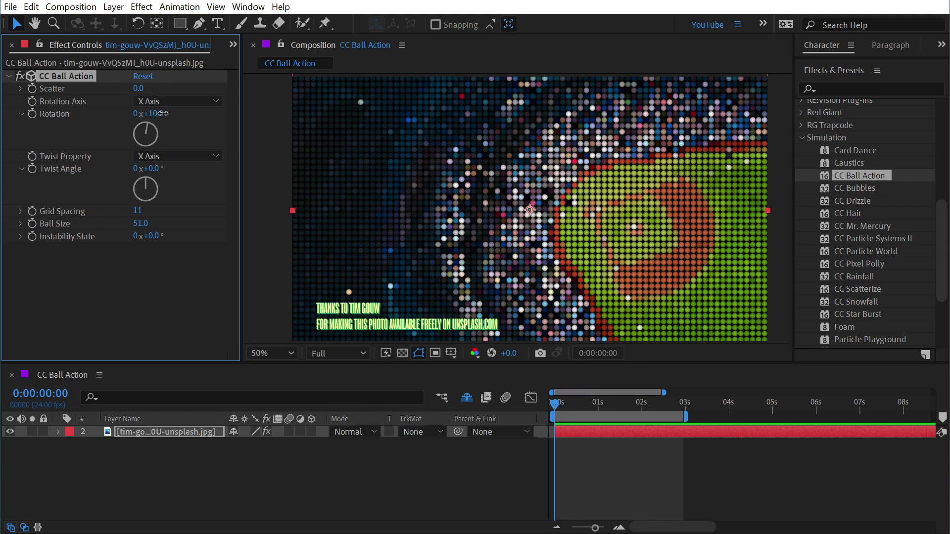
# Step: Tilt the ball grid to a Rotation of -25° around X, checking it zoomed in
pyautogui.moveTo(162, 113); pyautogui.dragTo(79, 103)
pyautogui.press('.')
pyautogui.press('.')
pyautogui.press('.')
pyautogui.press('.')
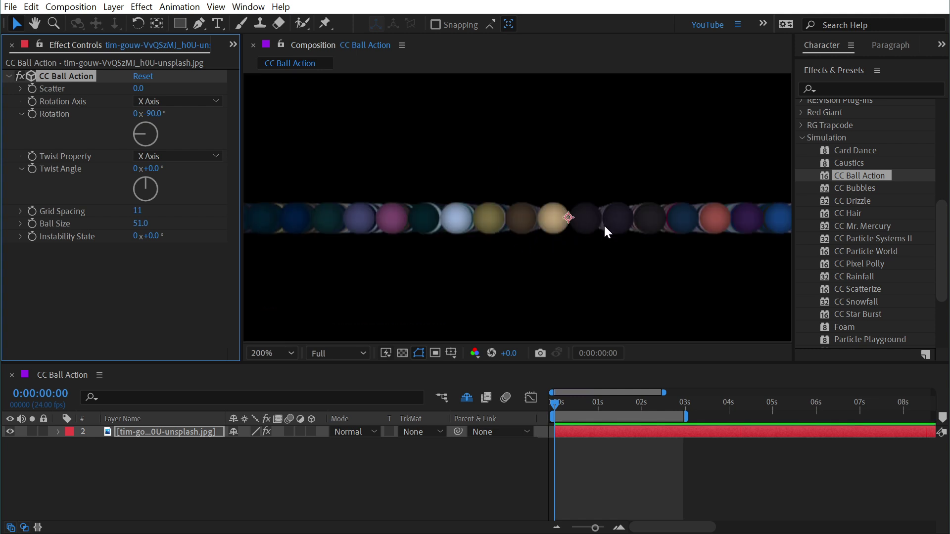
pyautogui.press(',')
pyautogui.press(',')
pyautogui.press(',')
pyautogui.press(',')
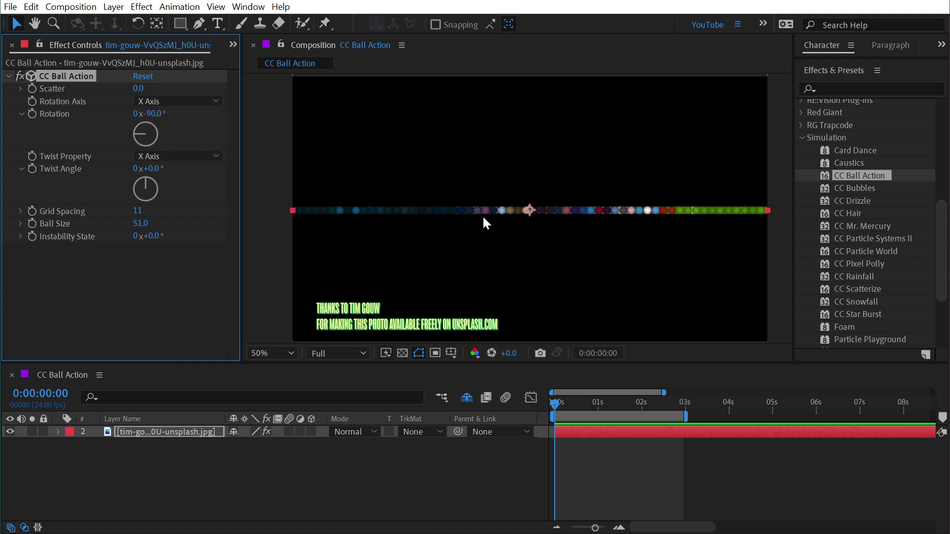
pyautogui.moveTo(159, 117)
pyautogui.mouseDown()
pyautogui.moveTo(211, 116)
pyautogui.moveTo(170, 107)
pyautogui.mouseUp()
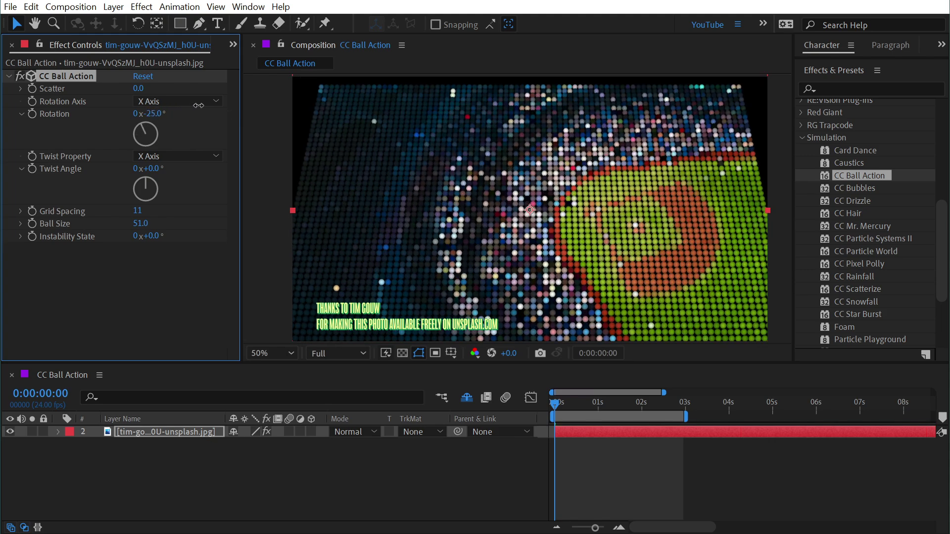
# Step: Switch Rotation Axis to Y Axis and set the Rotation to -49°
pyautogui.click(179, 101)
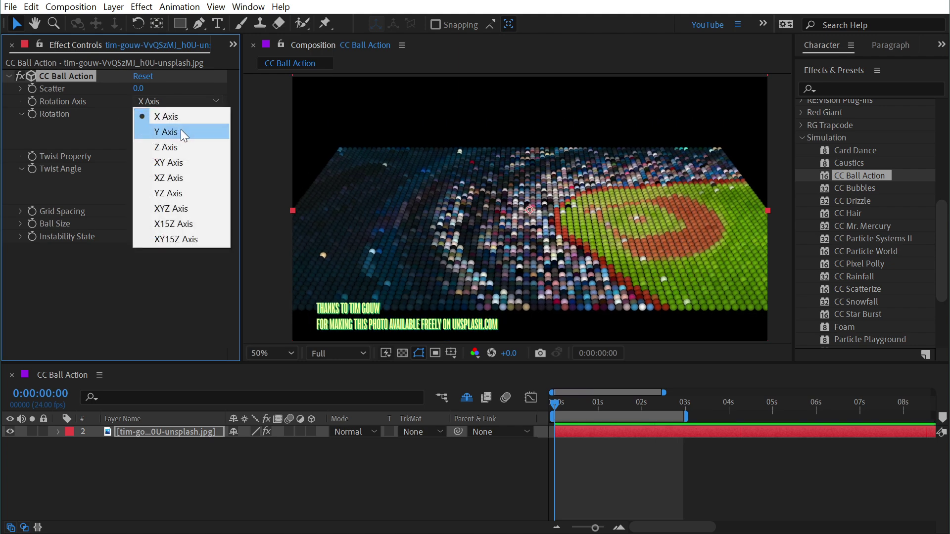
pyautogui.click(181, 130)
pyautogui.moveTo(157, 116); pyautogui.dragTo(164, 116)
pyautogui.click(173, 101)
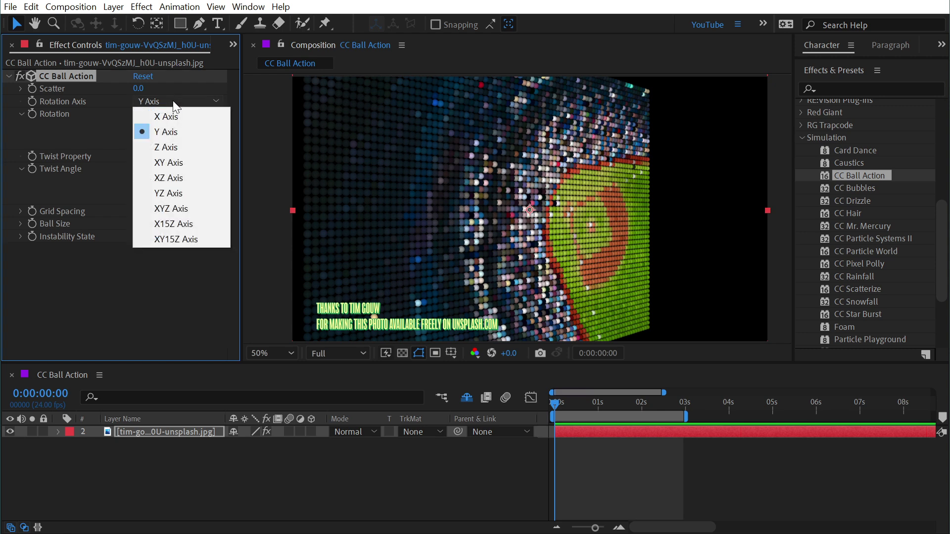
pyautogui.click(104, 123)
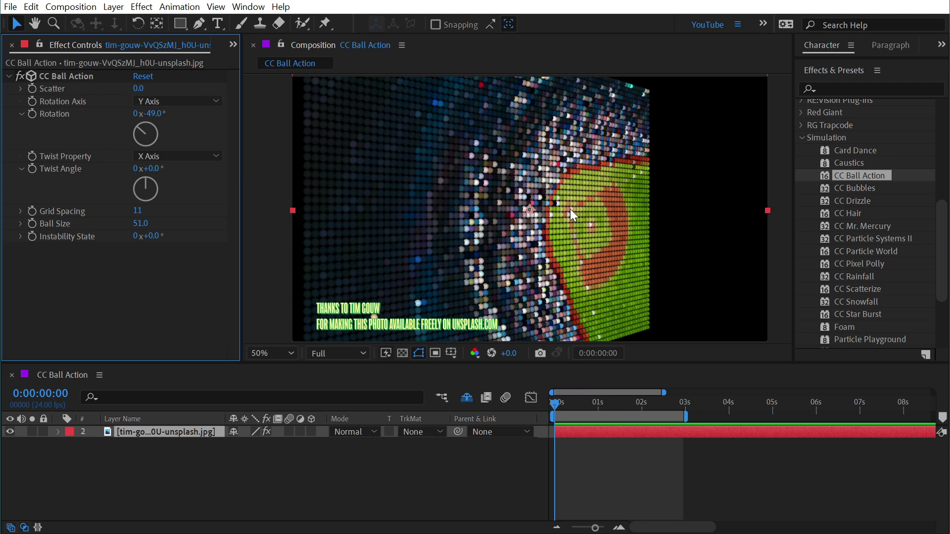
pyautogui.click(114, 7)
pyautogui.moveTo(128, 20)
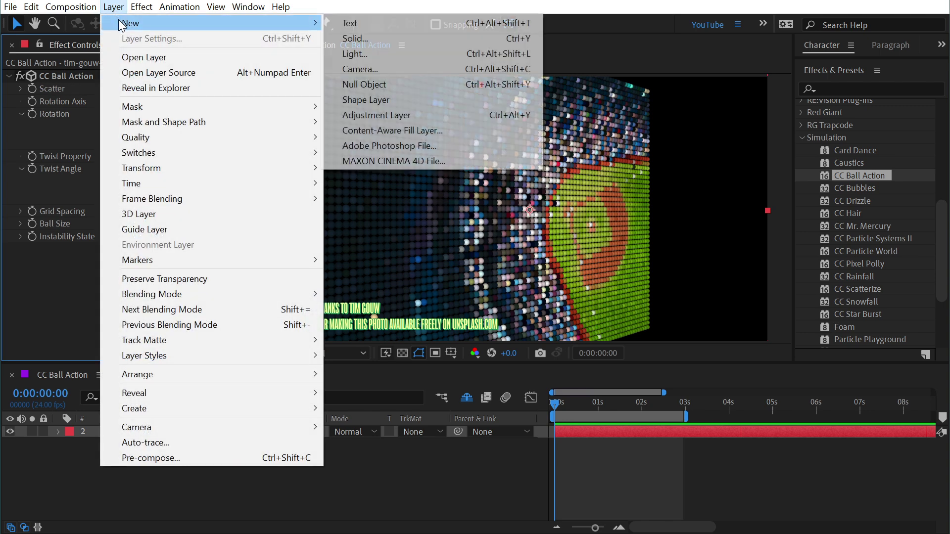
pyautogui.click(370, 71)
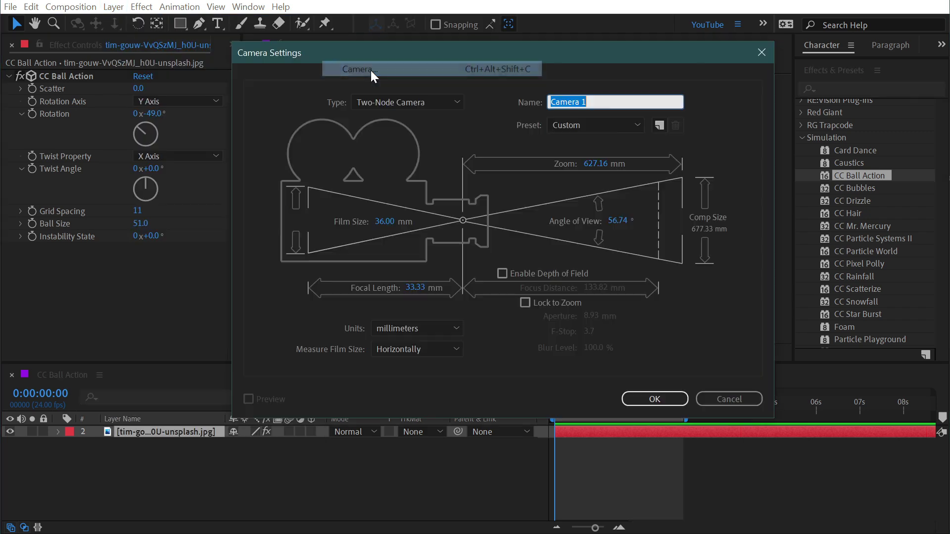
pyautogui.click(640, 395)
pyautogui.click(76, 24)
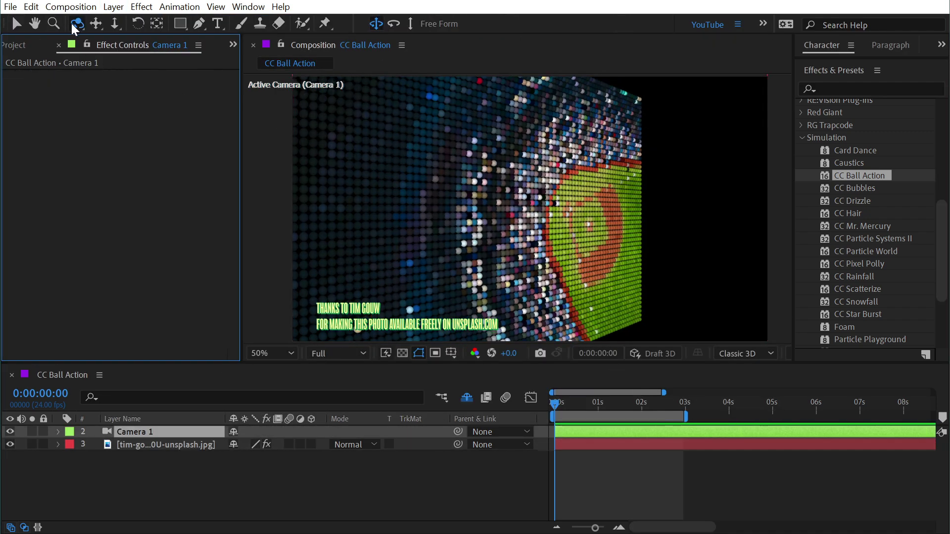
pyautogui.moveTo(569, 217); pyautogui.dragTo(559, 199)
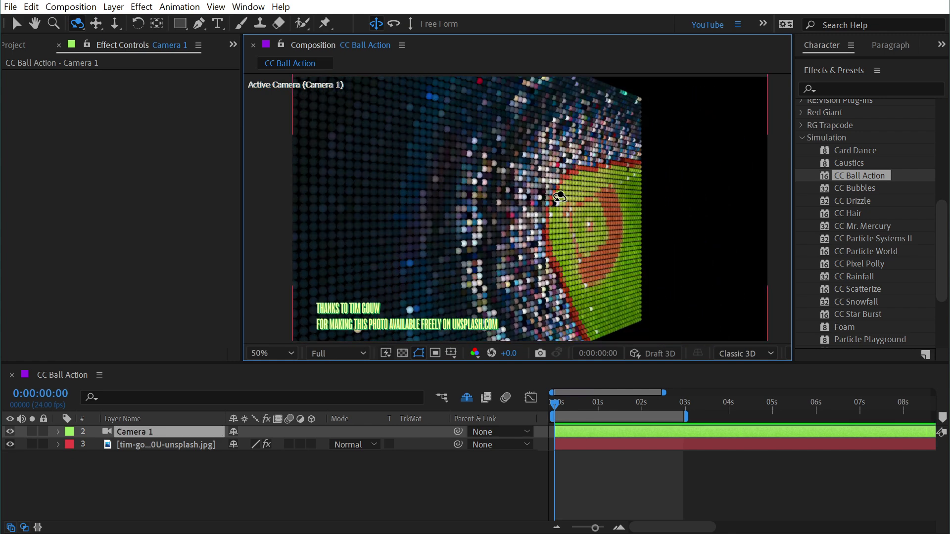
pyautogui.press('v')
pyautogui.click(147, 431)
# Step: Reset CC Ball Action's Rotation to 0 so the grid faces front
pyautogui.press('Delete')
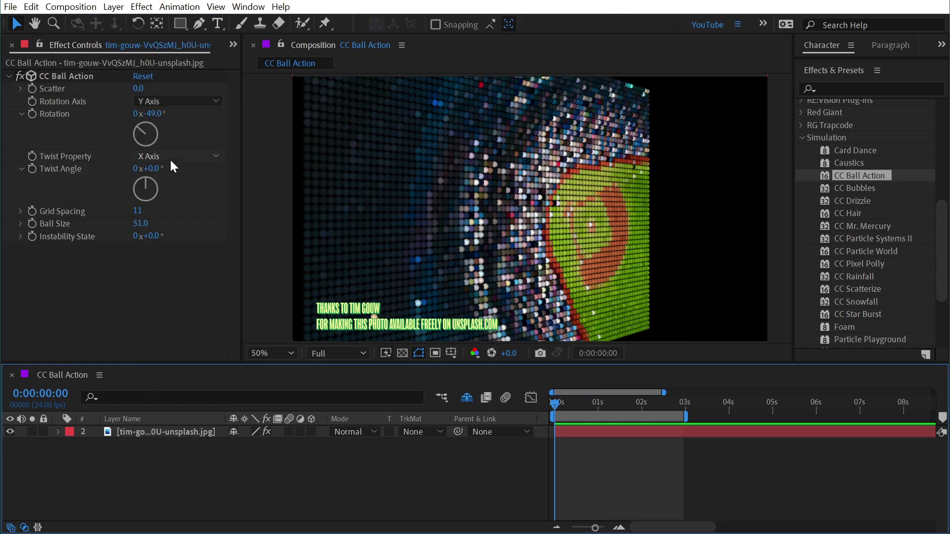
pyautogui.click(155, 115)
pyautogui.write('0')
pyautogui.press('Return')
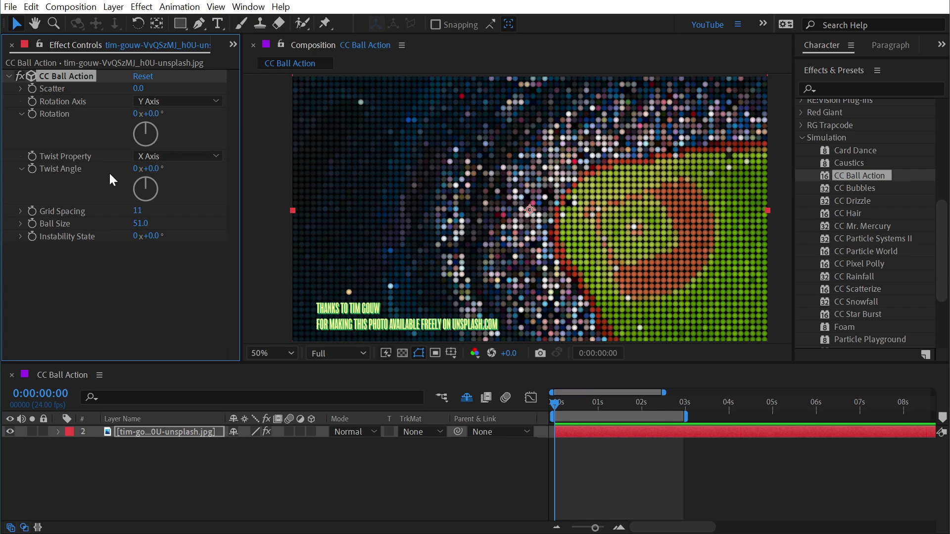
# Step: Try twisting the balls by Y Axis and then Center Y, raising Twist Angle to about 314°
pyautogui.moveTo(154, 169); pyautogui.dragTo(208, 156)
pyautogui.click(178, 156)
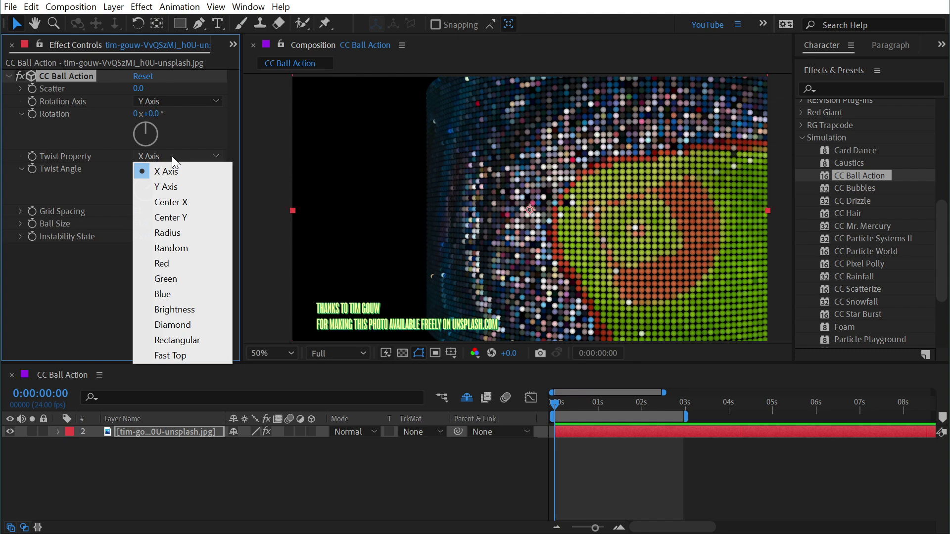
pyautogui.click(158, 184)
pyautogui.moveTo(156, 171); pyautogui.dragTo(208, 157)
pyautogui.click(209, 157)
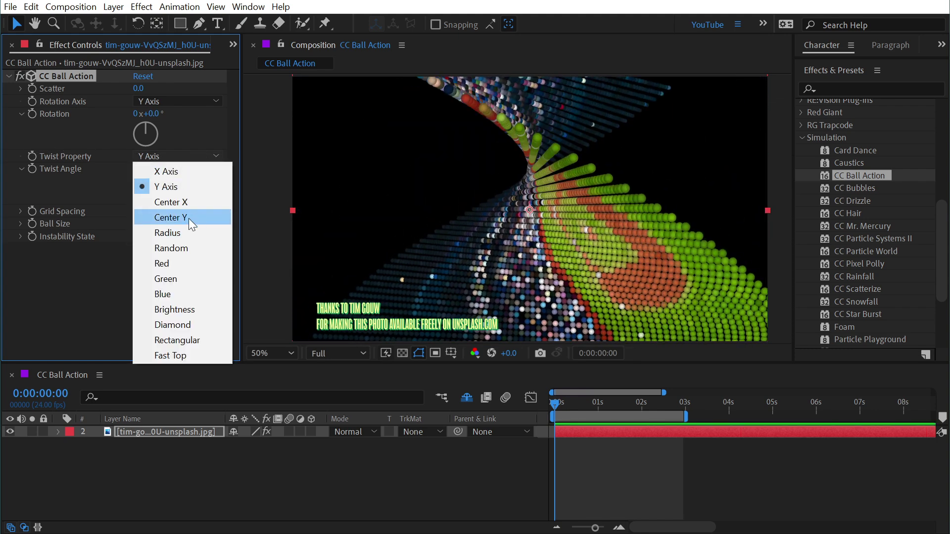
pyautogui.click(194, 213)
pyautogui.moveTo(164, 173); pyautogui.dragTo(277, 154)
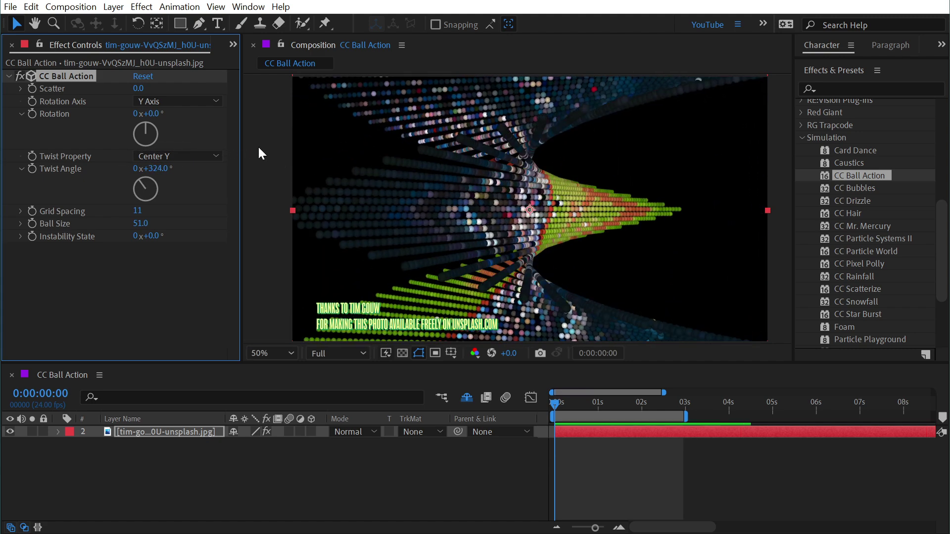
# Step: Set Twist Property to Green and settle the Twist Angle at 0x+82°
pyautogui.click(188, 154)
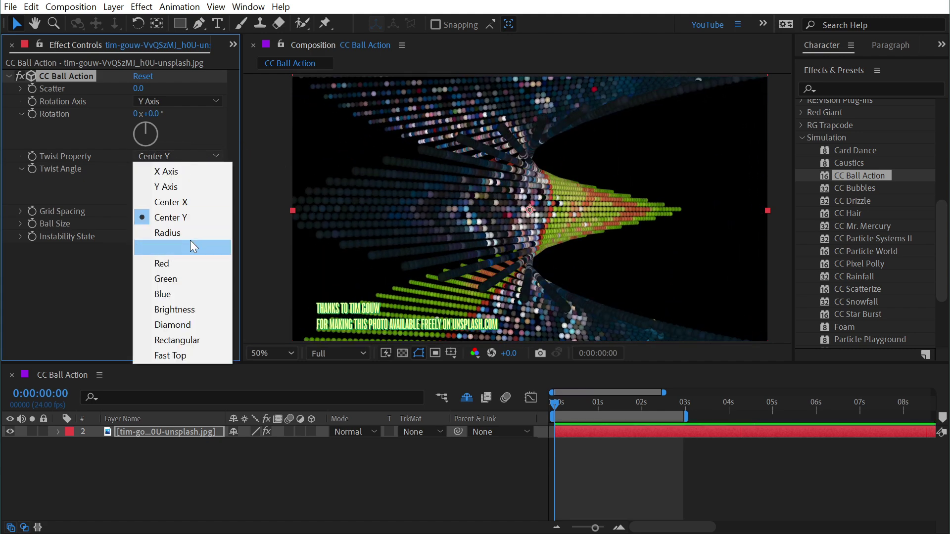
pyautogui.click(194, 278)
pyautogui.click(157, 168)
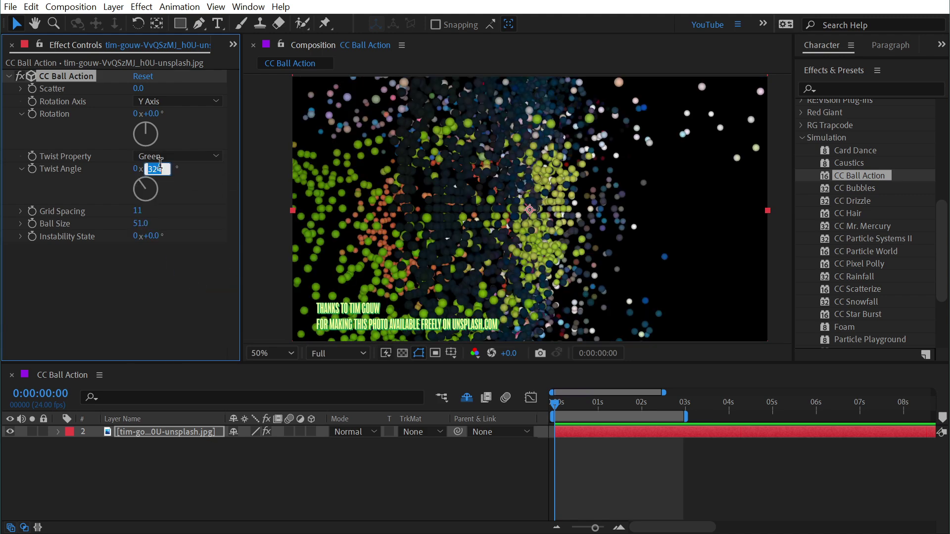
pyautogui.write('44')
pyautogui.press('Return')
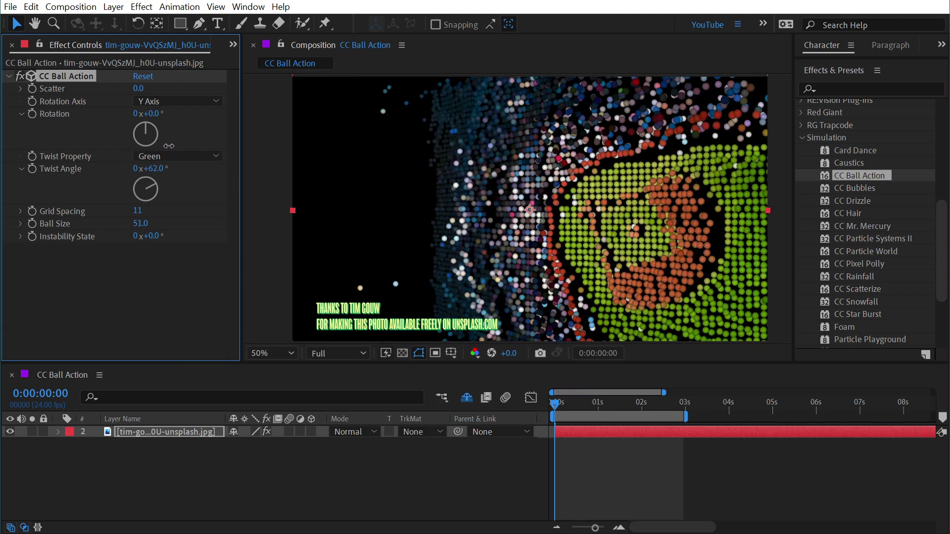
pyautogui.moveTo(161, 150); pyautogui.dragTo(146, 148)
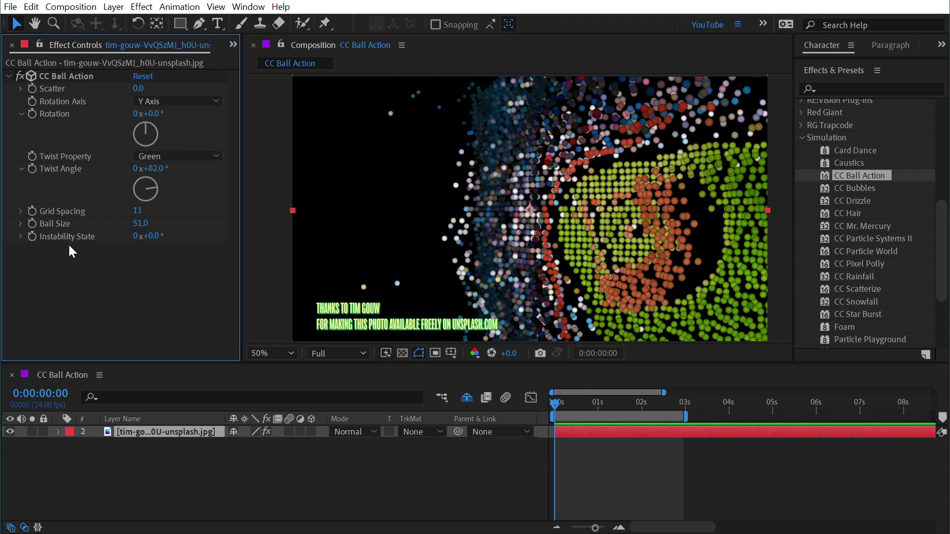
# Step: Reset CC Ball Action, then set Scatter 108, Grid Spacing 18, Ball Size 45, Instability State 2x+312°
pyautogui.click(140, 78)
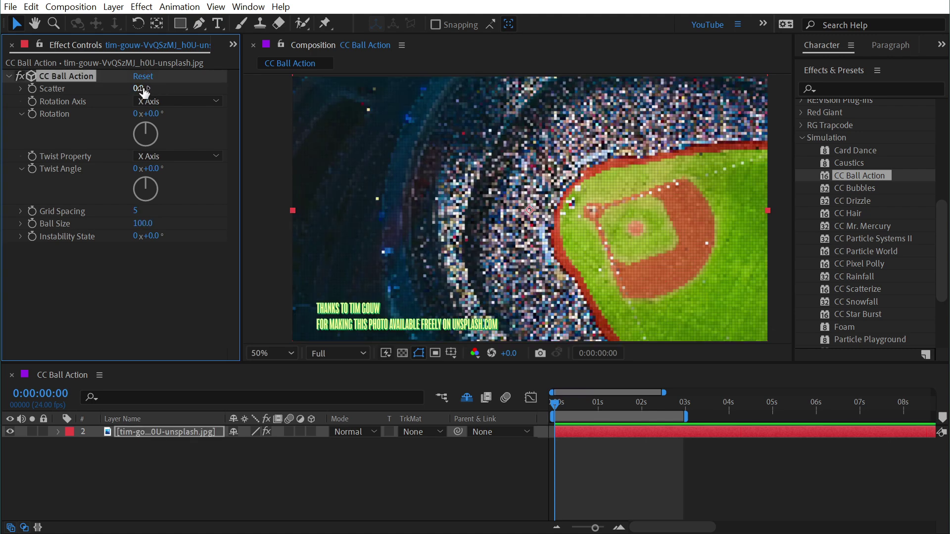
pyautogui.moveTo(137, 89); pyautogui.dragTo(169, 88)
pyautogui.moveTo(157, 235); pyautogui.dragTo(108, 222)
pyautogui.moveTo(139, 88); pyautogui.dragTo(175, 88)
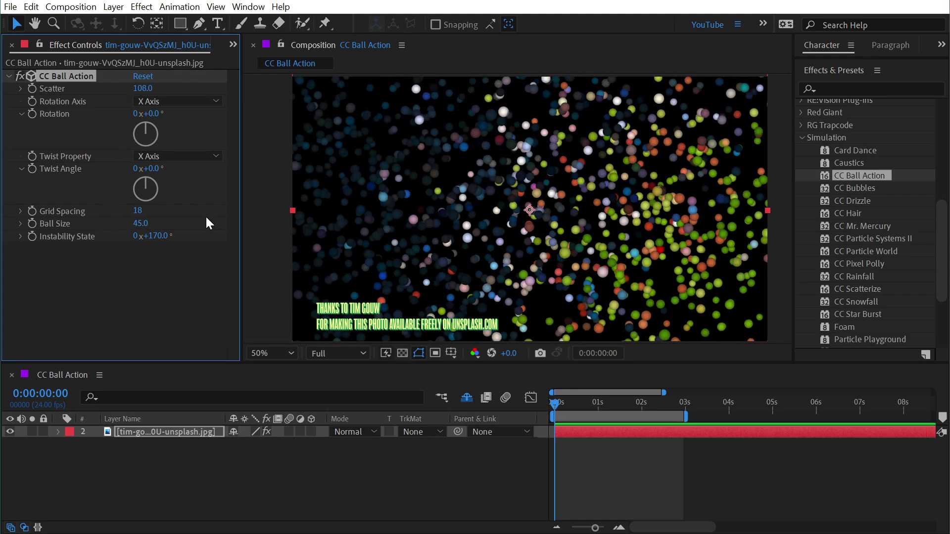
pyautogui.moveTo(151, 236); pyautogui.dragTo(768, 205)
pyautogui.click(58, 432)
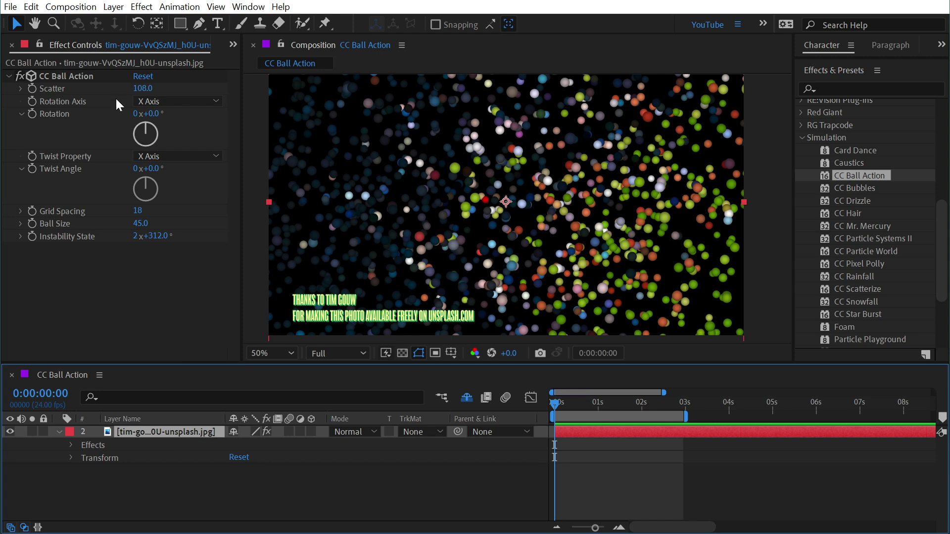
pyautogui.click(86, 78)
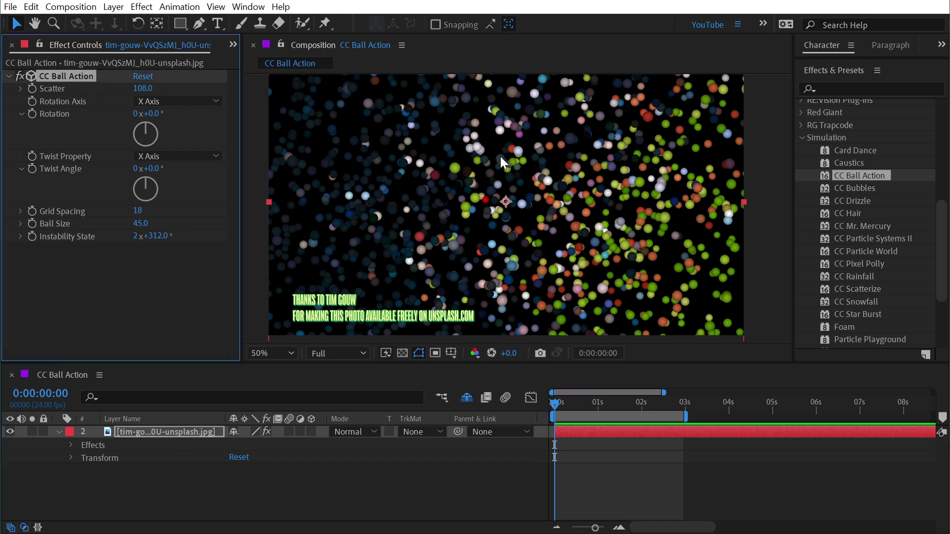
# Step: Add a full-layer rectangle mask and drag its top edge down into a thin strip
pyautogui.press(',')
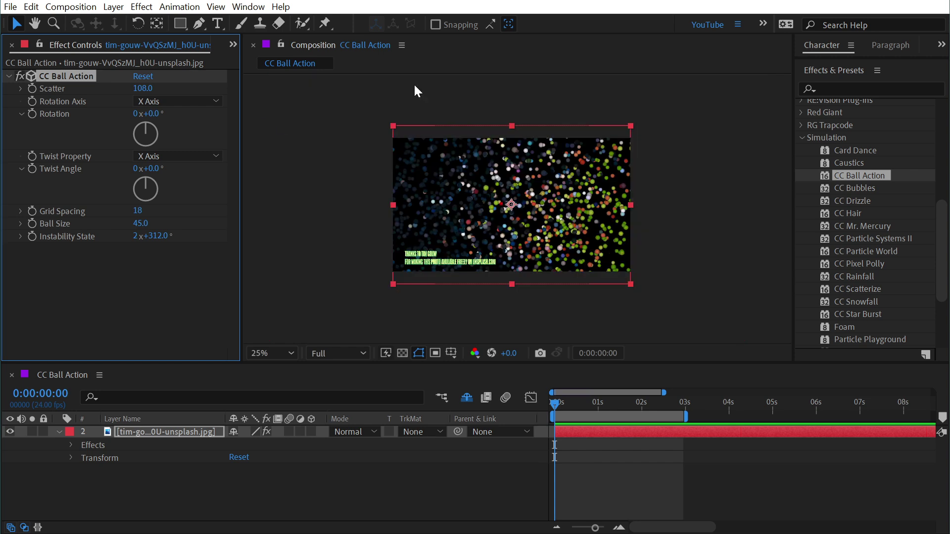
pyautogui.doubleClick(181, 25)
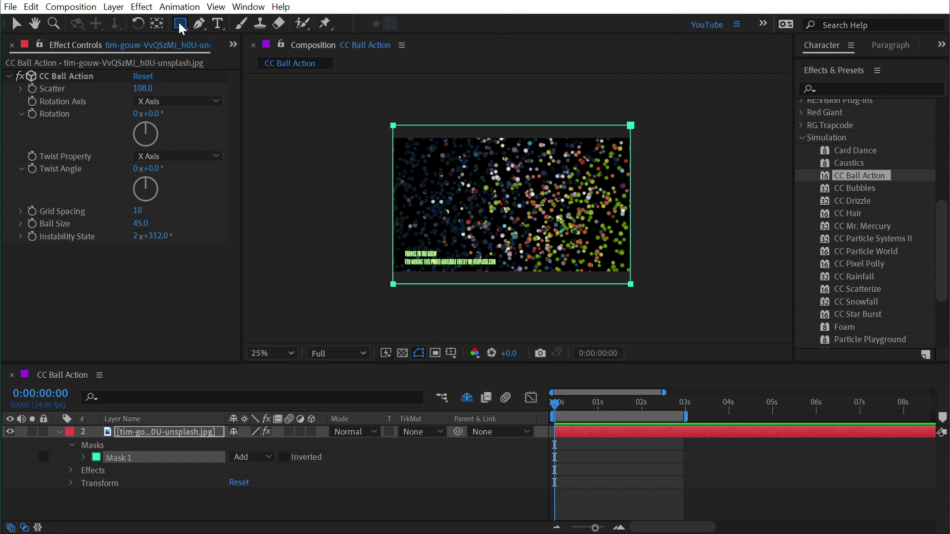
pyautogui.click(508, 130)
pyautogui.moveTo(513, 126); pyautogui.dragTo(515, 180)
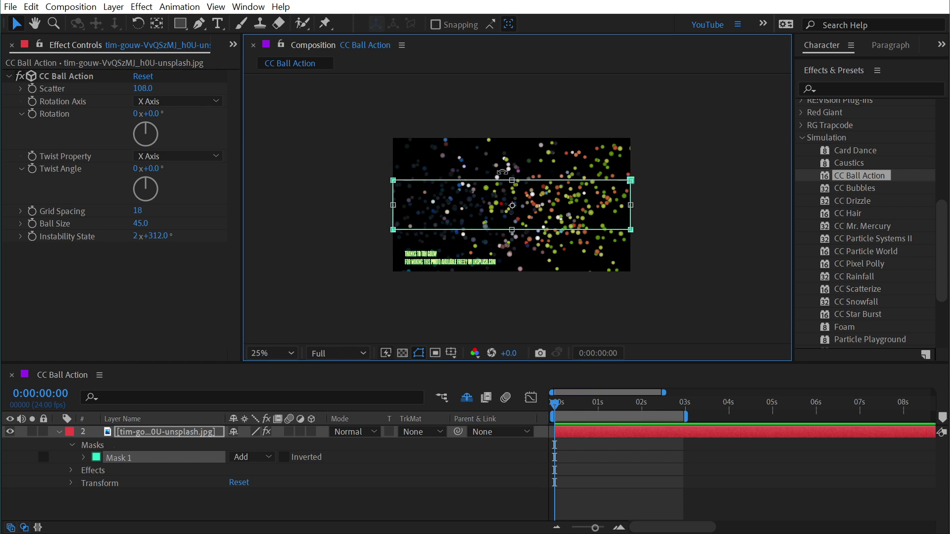
# Step: Reset CC Ball Action to its defaults and zoom in on the masked strip
pyautogui.click(143, 76)
pyautogui.scroll(1, 514, 200)
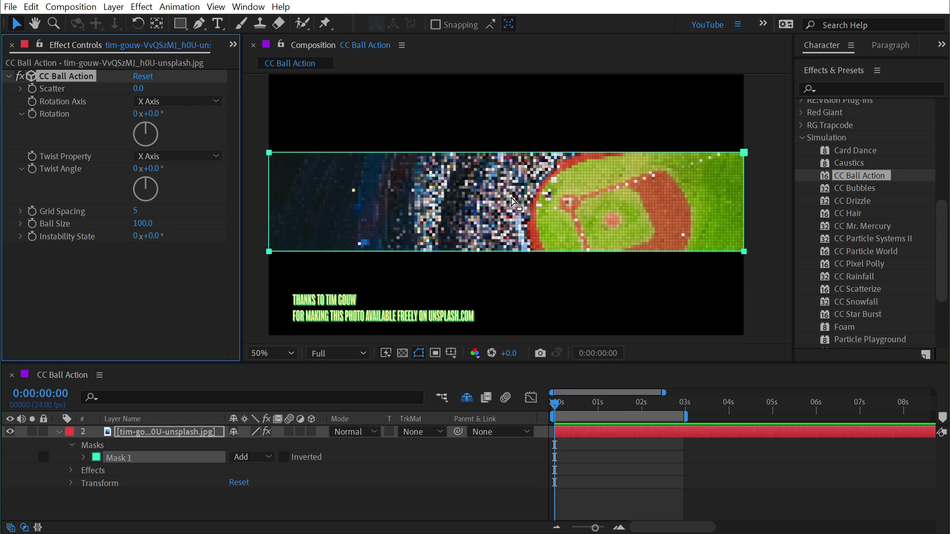
pyautogui.scroll(2, 605, 223)
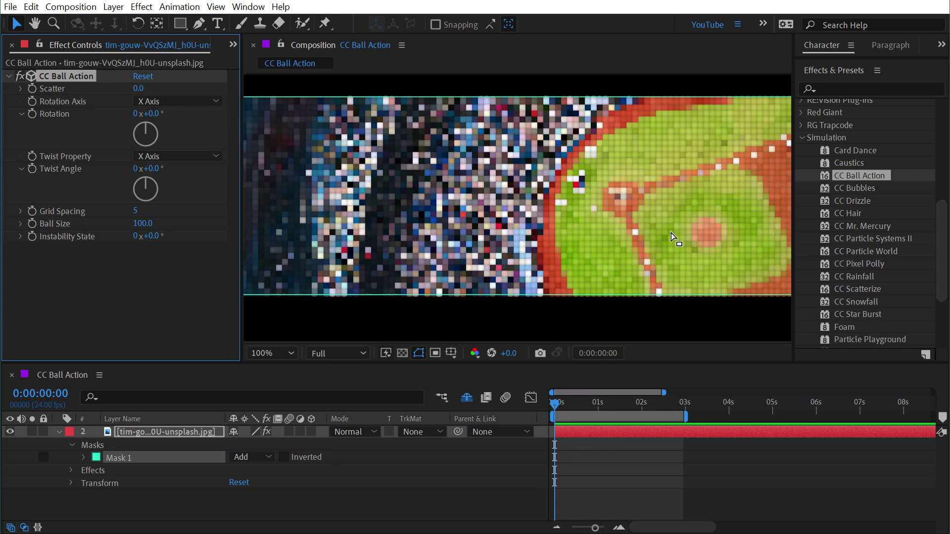
pyautogui.press('h')
pyautogui.scroll(1, 498, 198)
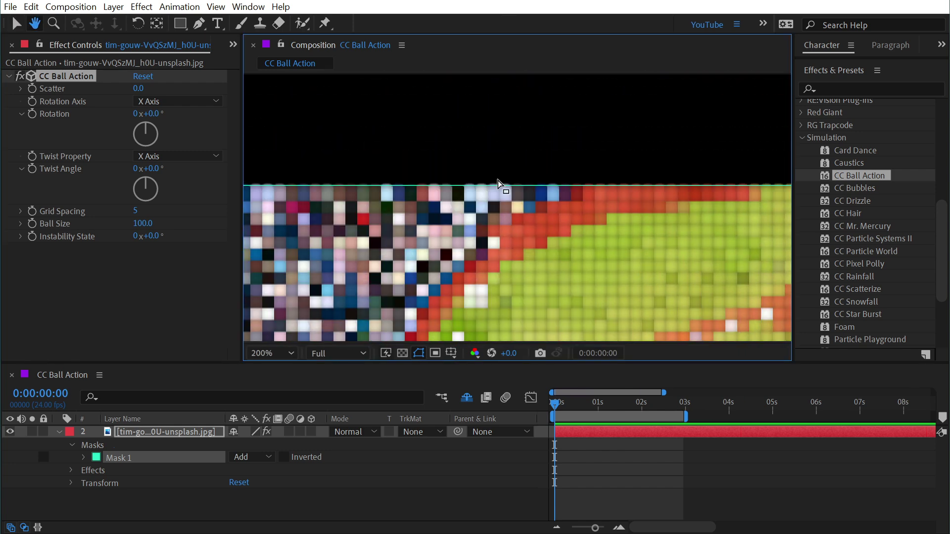
pyautogui.press('v')
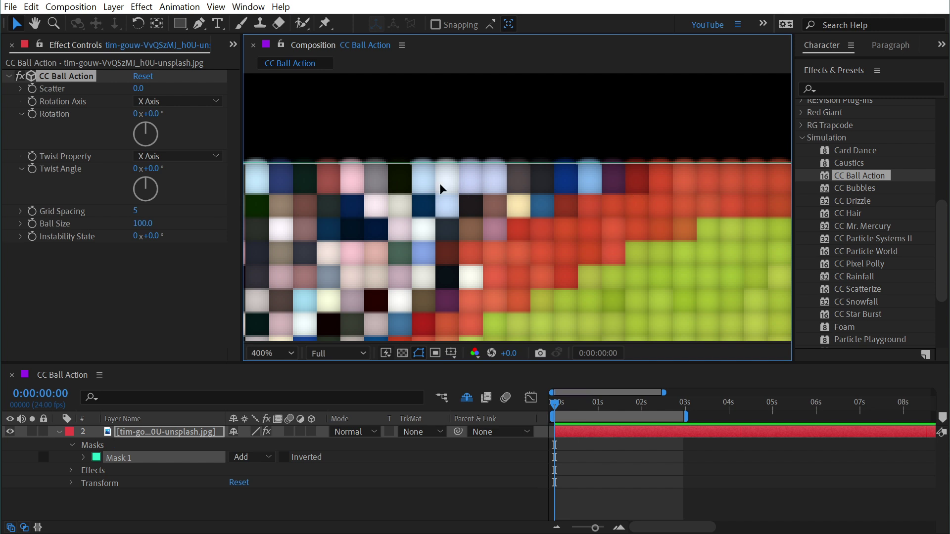
# Step: Set Grid Spacing 20, Ball Size 48 and Twist Angle 2x+198° to spiral the strip
pyautogui.click(102, 291)
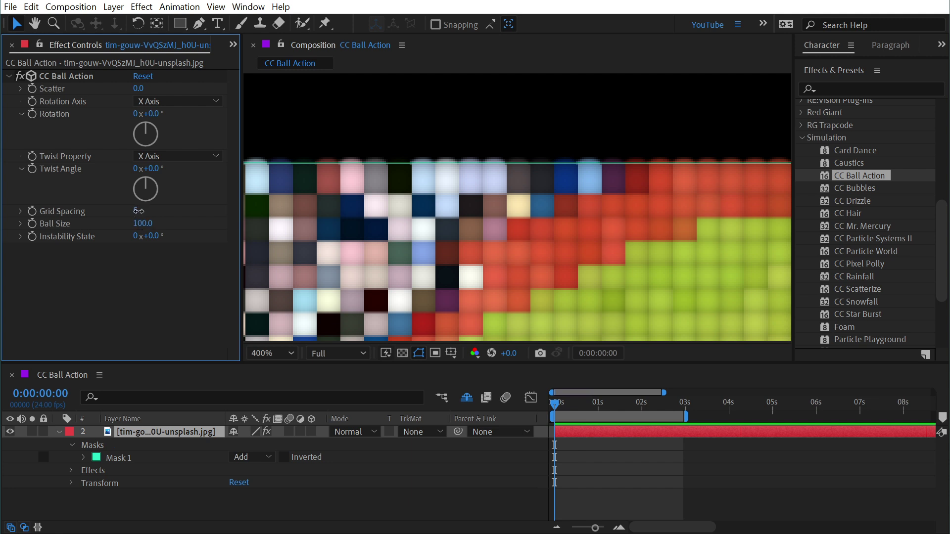
pyautogui.moveTo(136, 211); pyautogui.dragTo(116, 223)
pyautogui.scroll(-6, 486, 199)
pyautogui.moveTo(486, 199); pyautogui.dragTo(482, 196)
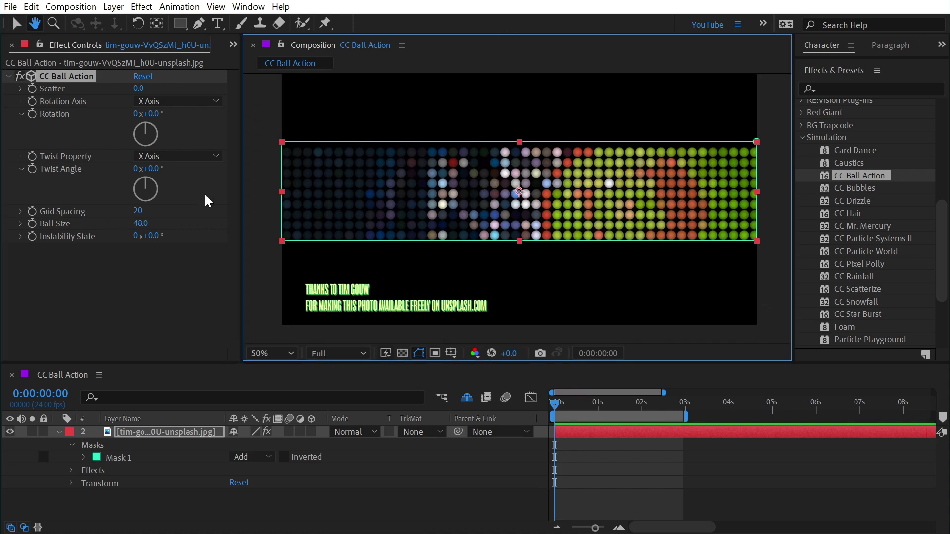
pyautogui.press('v')
pyautogui.moveTo(148, 169); pyautogui.dragTo(776, 117)
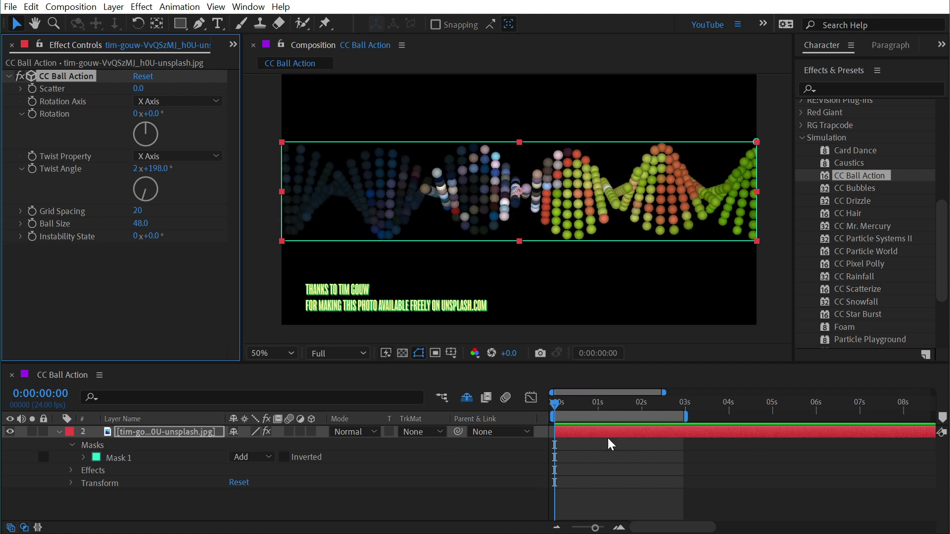
pyautogui.click(126, 432)
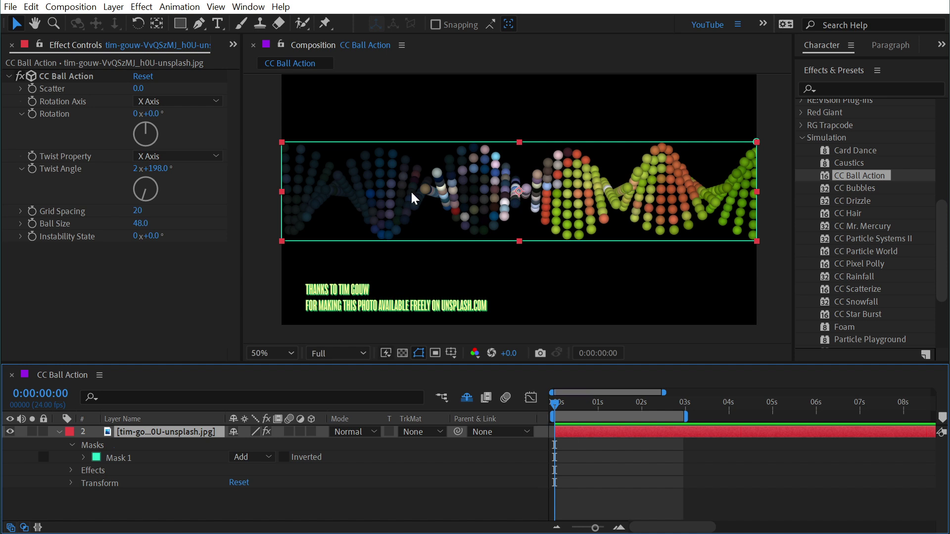
pyautogui.click(770, 181)
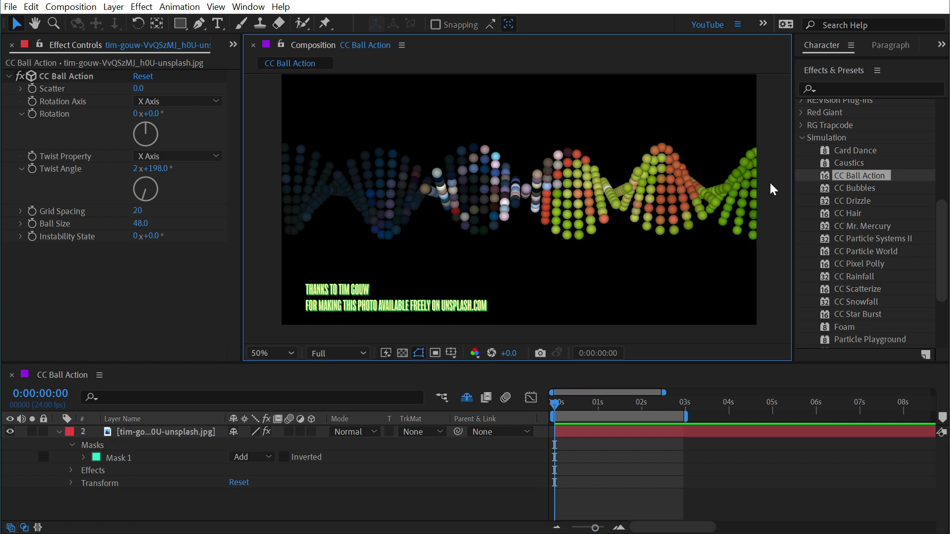
pyautogui.hotkey('ctrl', 'a')
pyautogui.click(76, 128)
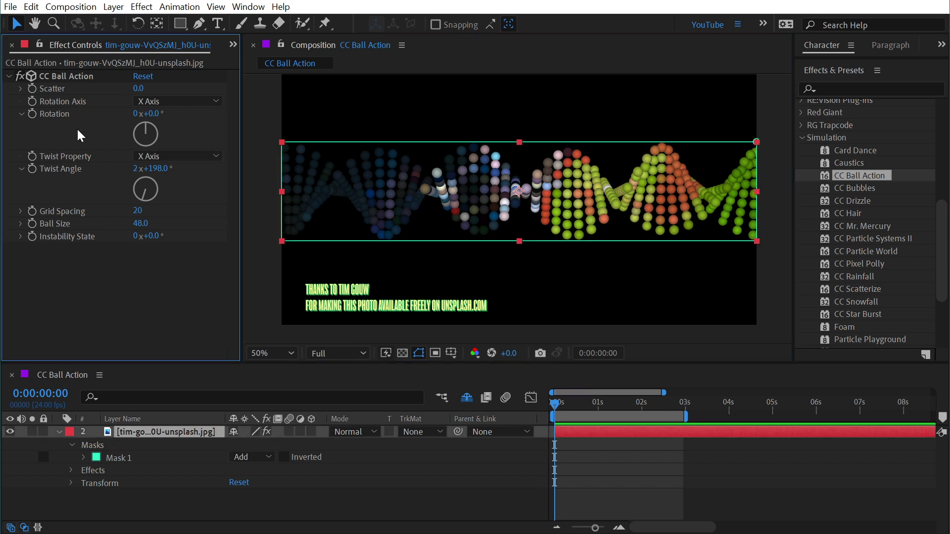